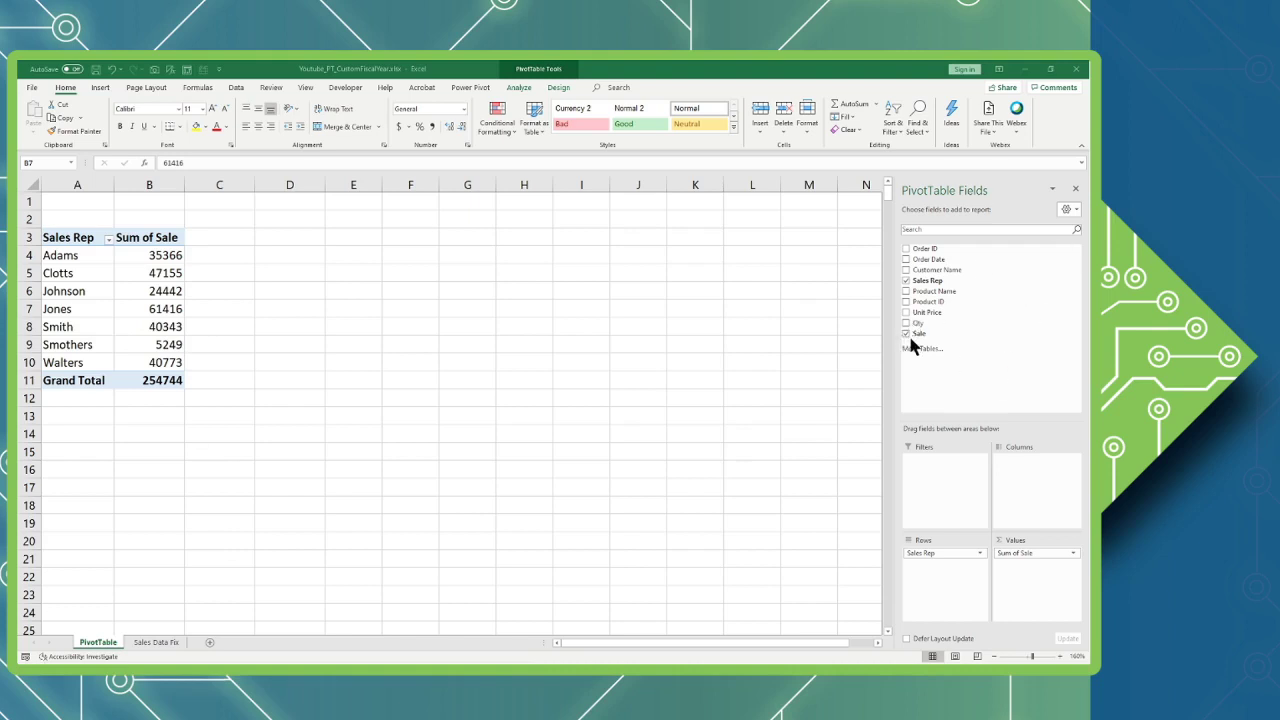
Add Order Date to the PivotTable rows, then expand and collapse Adams's Jan to check the months.
mouse_move(928, 259)
mouse_down()
mouse_move(836, 408)
mouse_move(930, 291)
mouse_move(927, 262)
mouse_move(924, 576)
mouse_move(941, 576)
mouse_up()
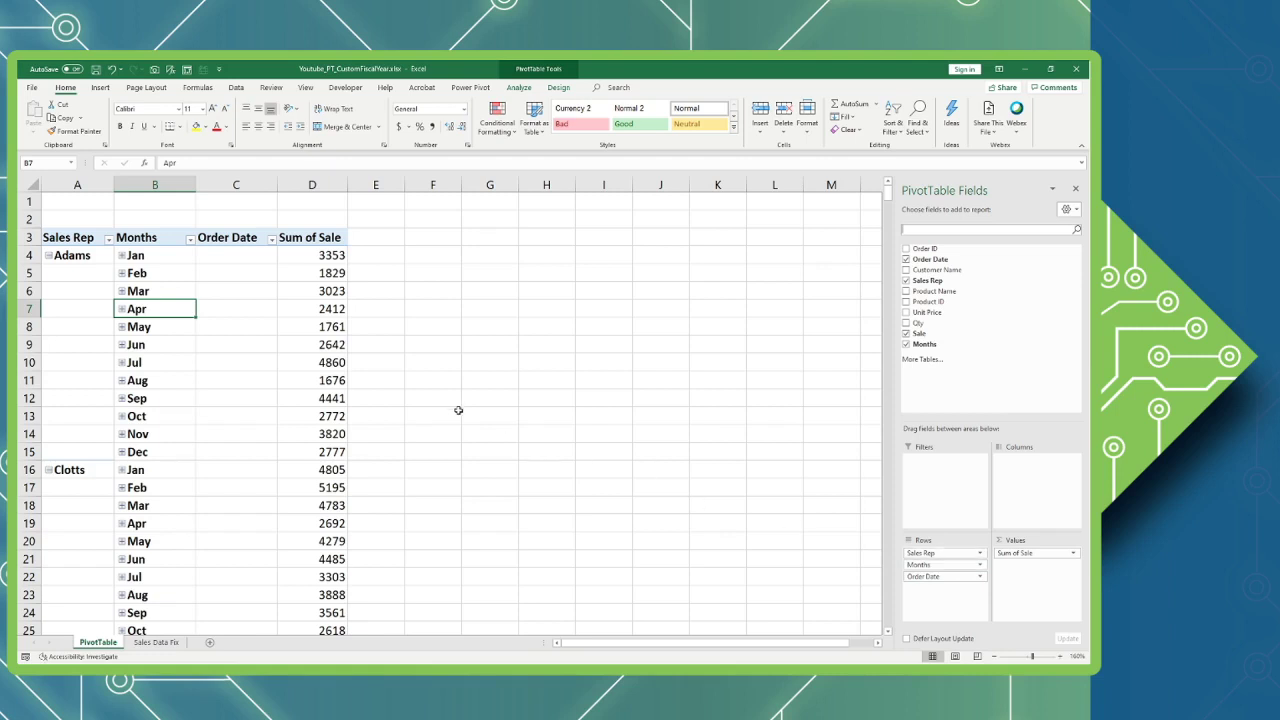
click(122, 256)
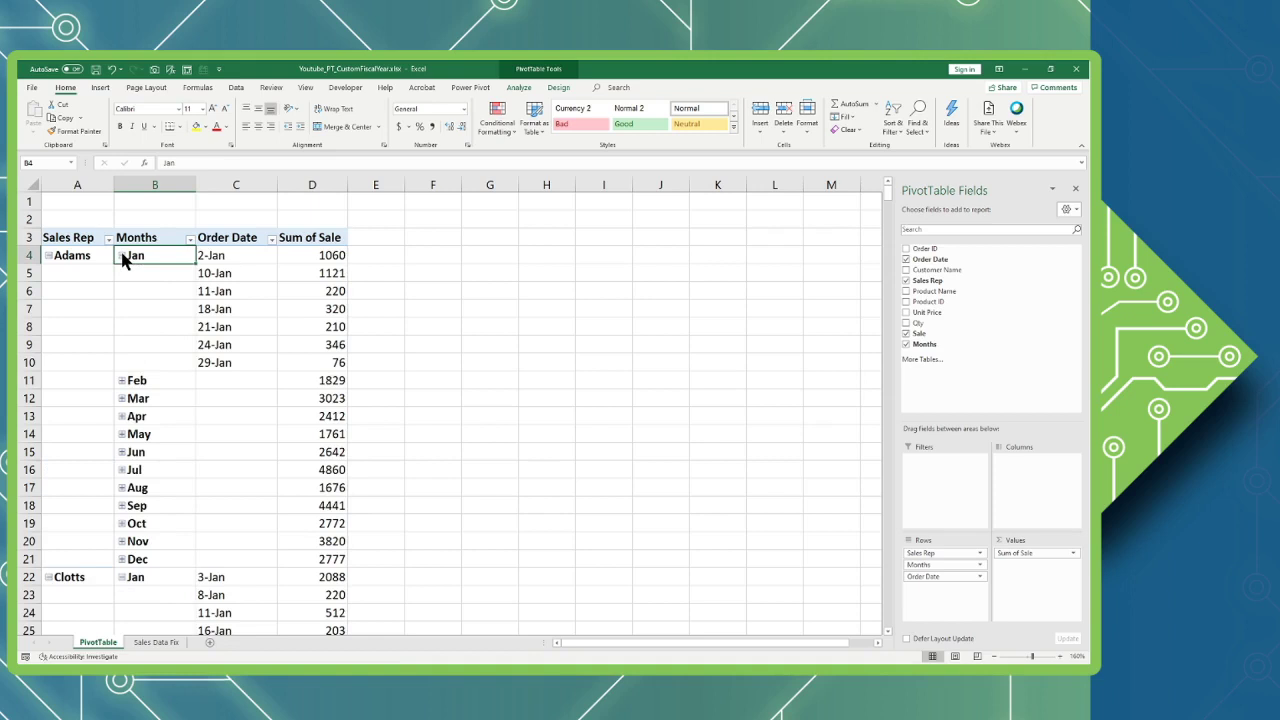
click(122, 256)
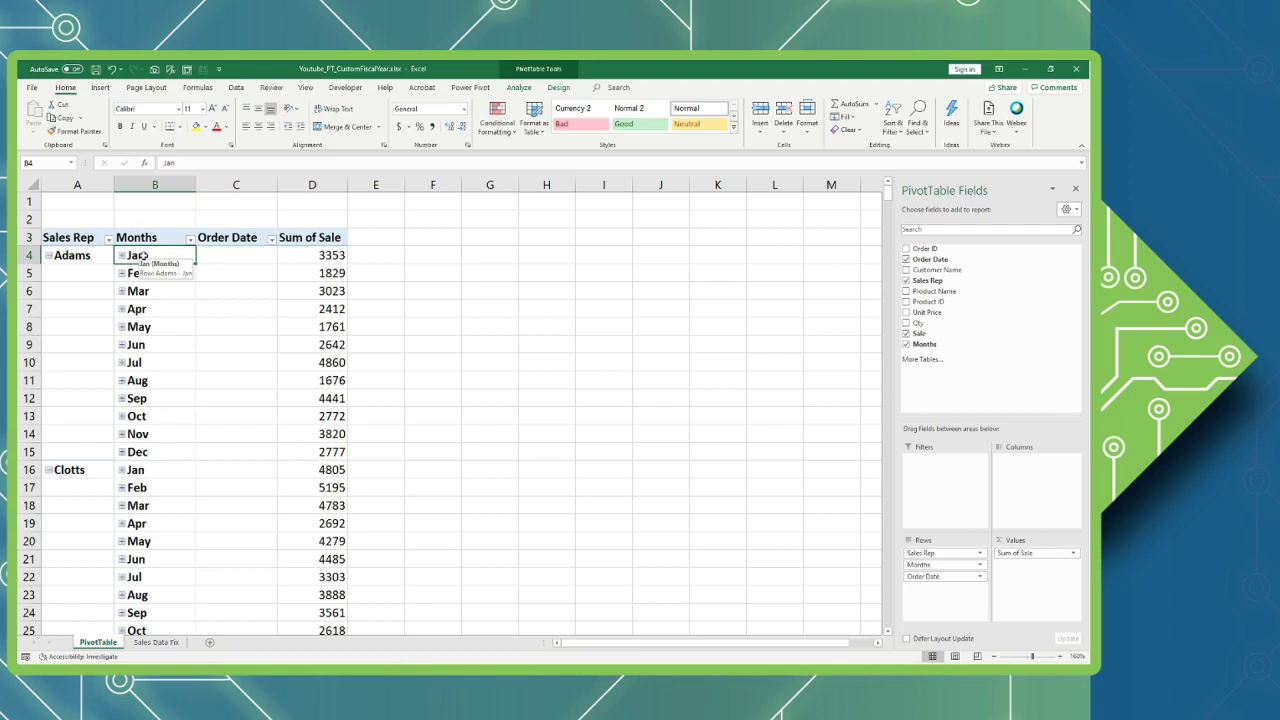
Open date grouping from the Jan cell, clearing Days and selecting Months and Quarters.
right_click(143, 256)
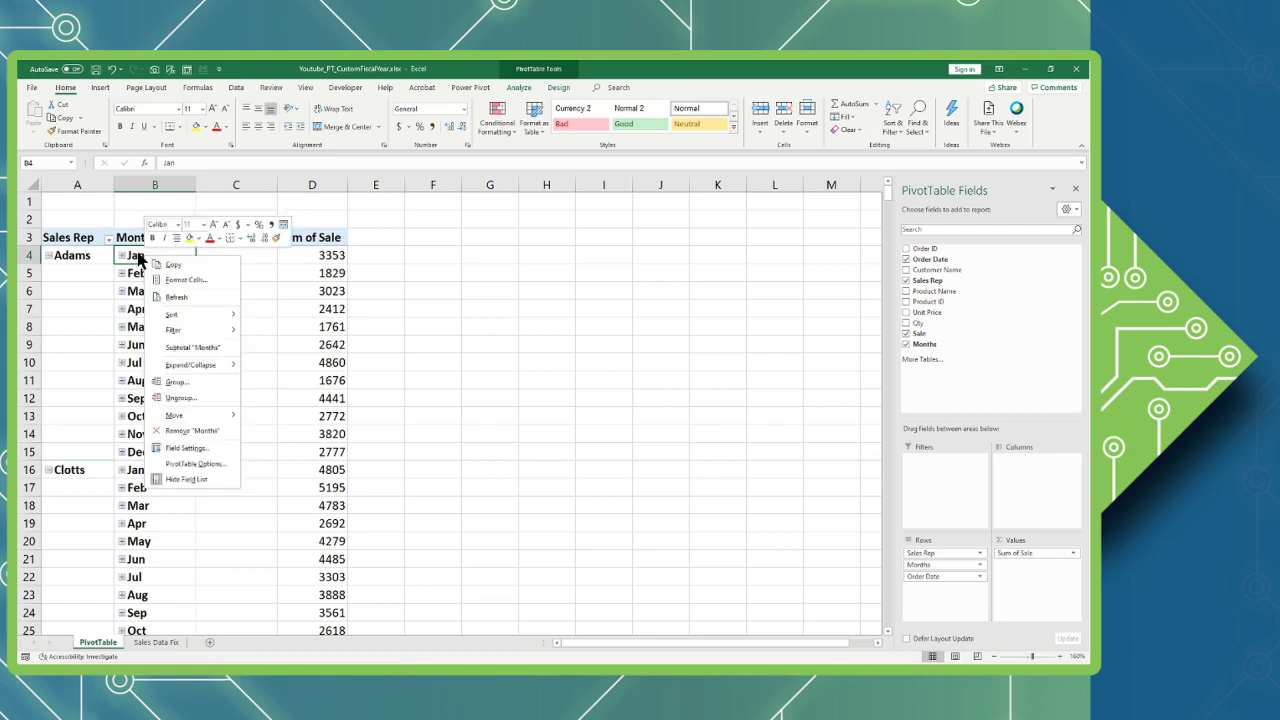
click(177, 390)
drag(172, 297, 451, 237)
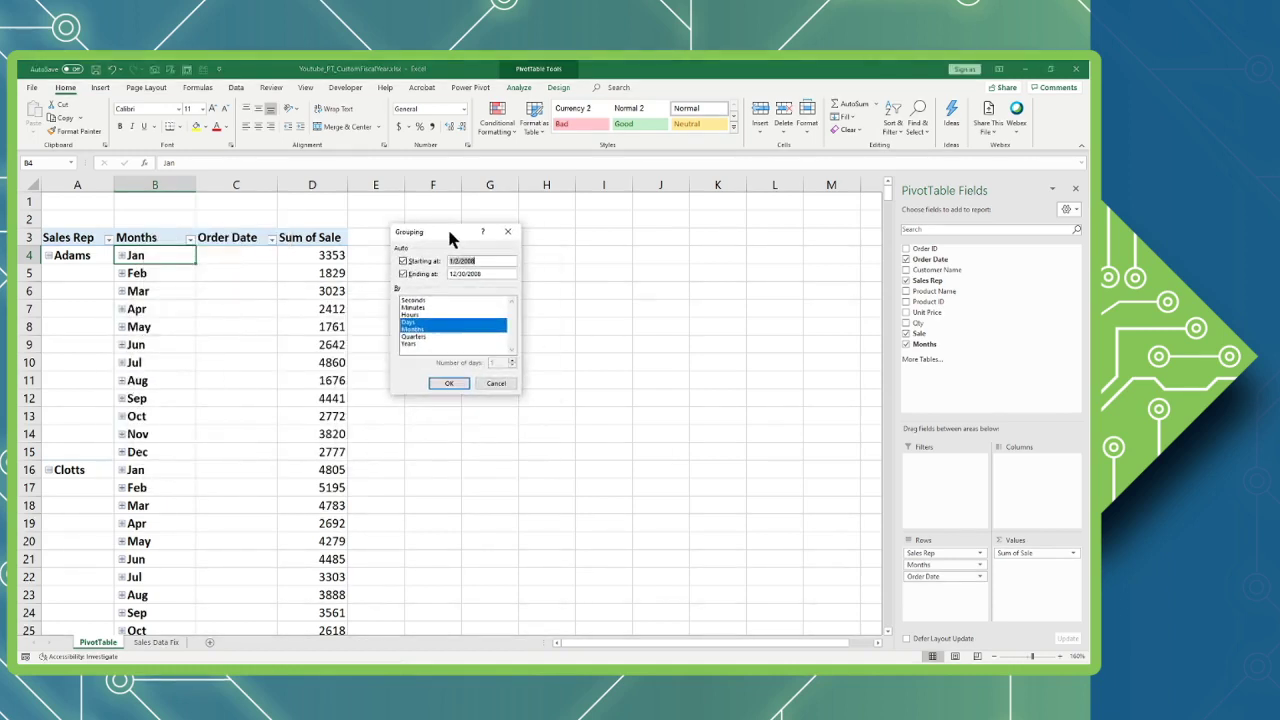
click(410, 322)
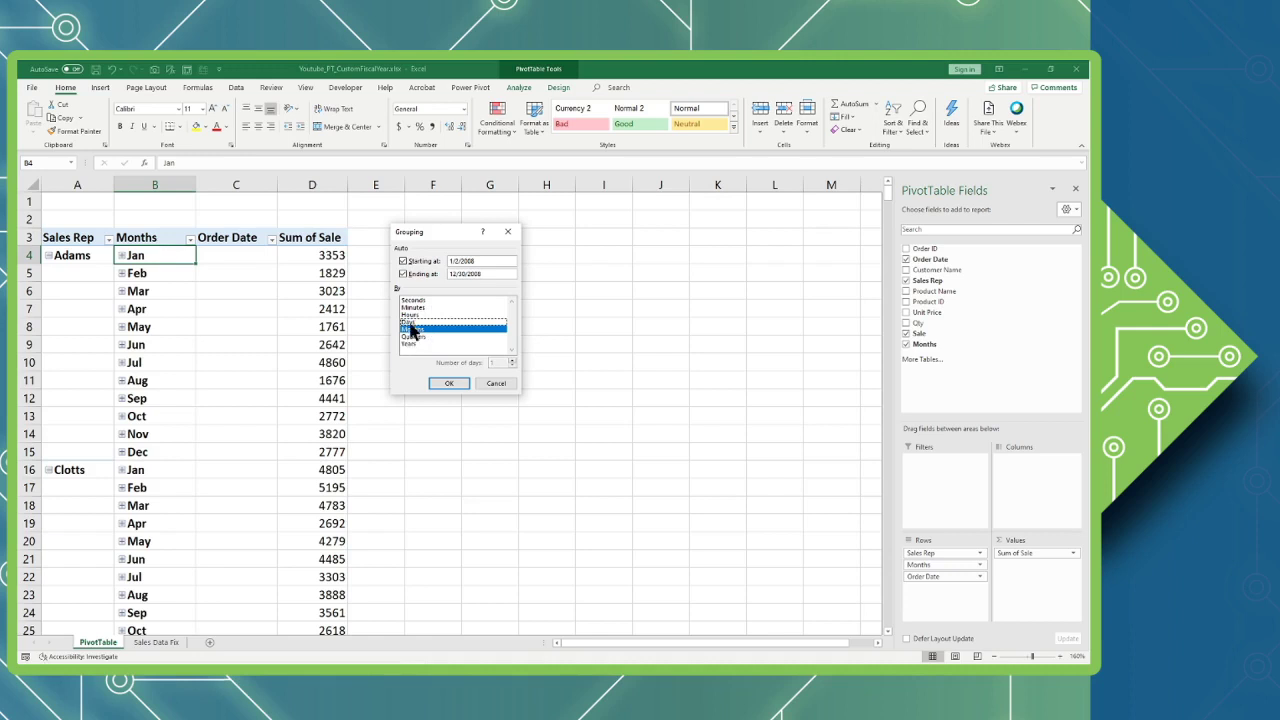
click(410, 337)
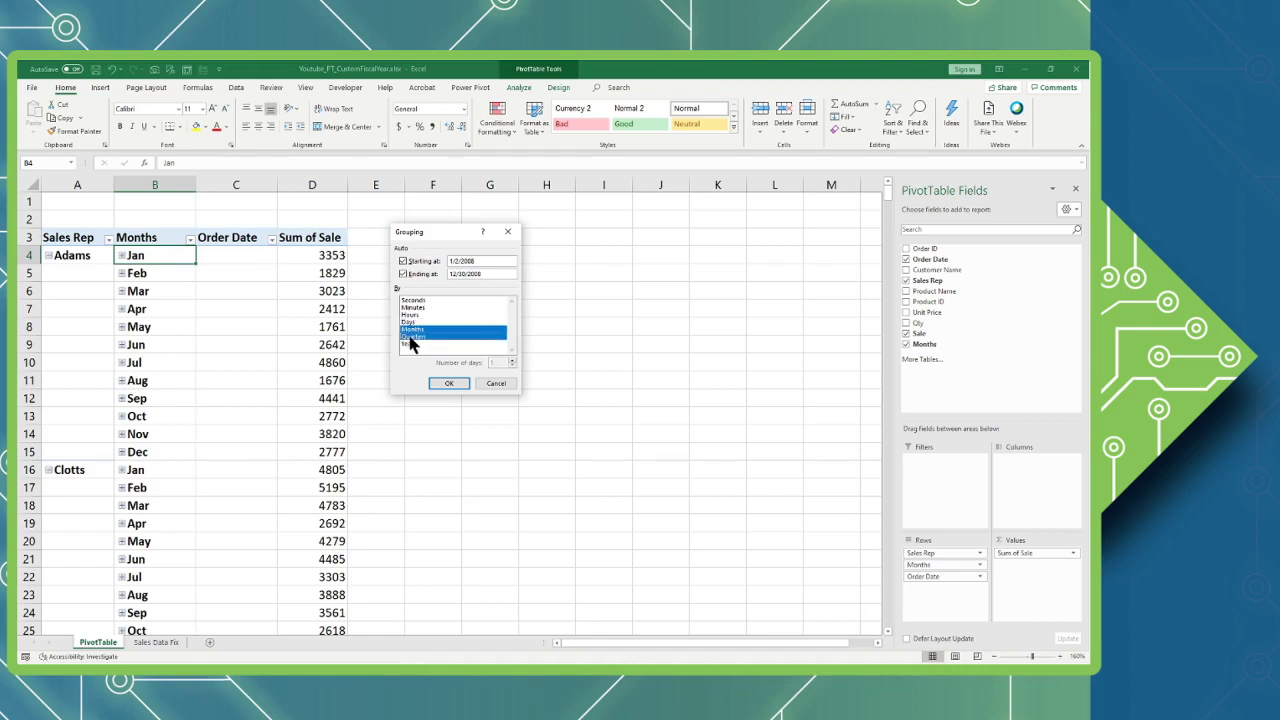
Apply the Months and Quarters grouping so each rep's months nest under Qtr1–Qtr4.
click(450, 384)
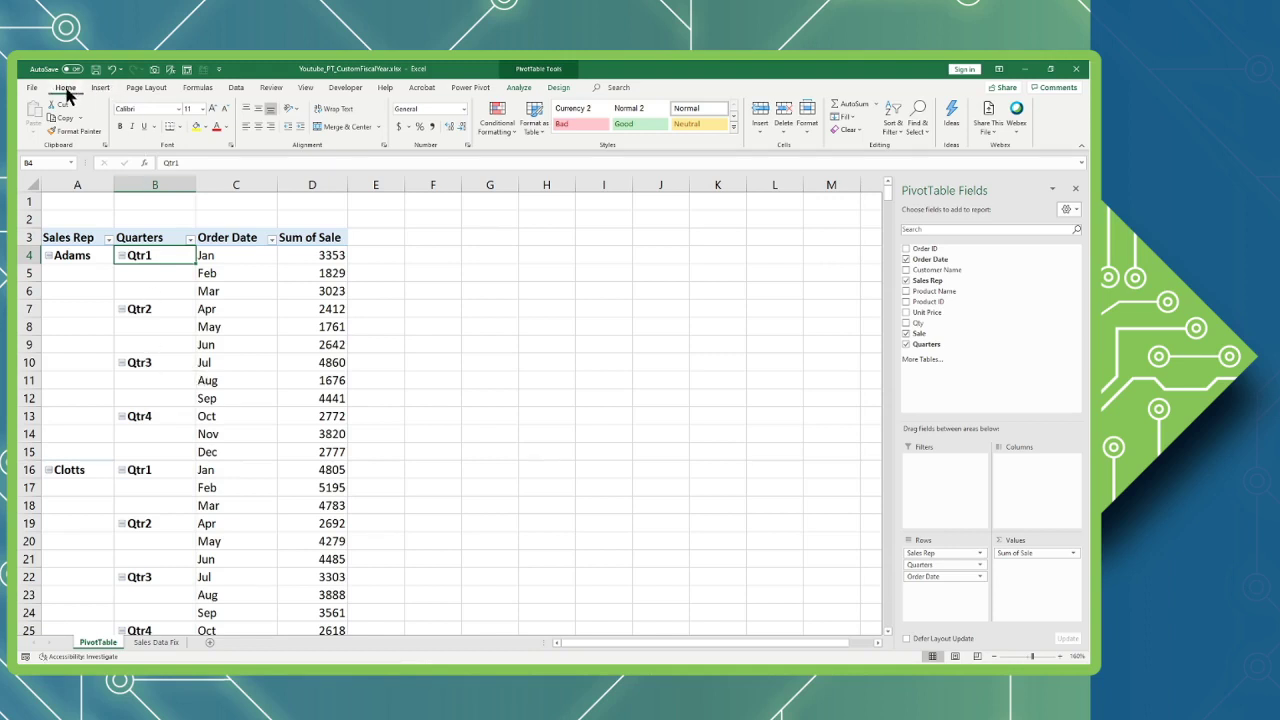
Open Find and Replace with Qtr1 in Find what and Quarter 3 in Replace with.
click(927, 139)
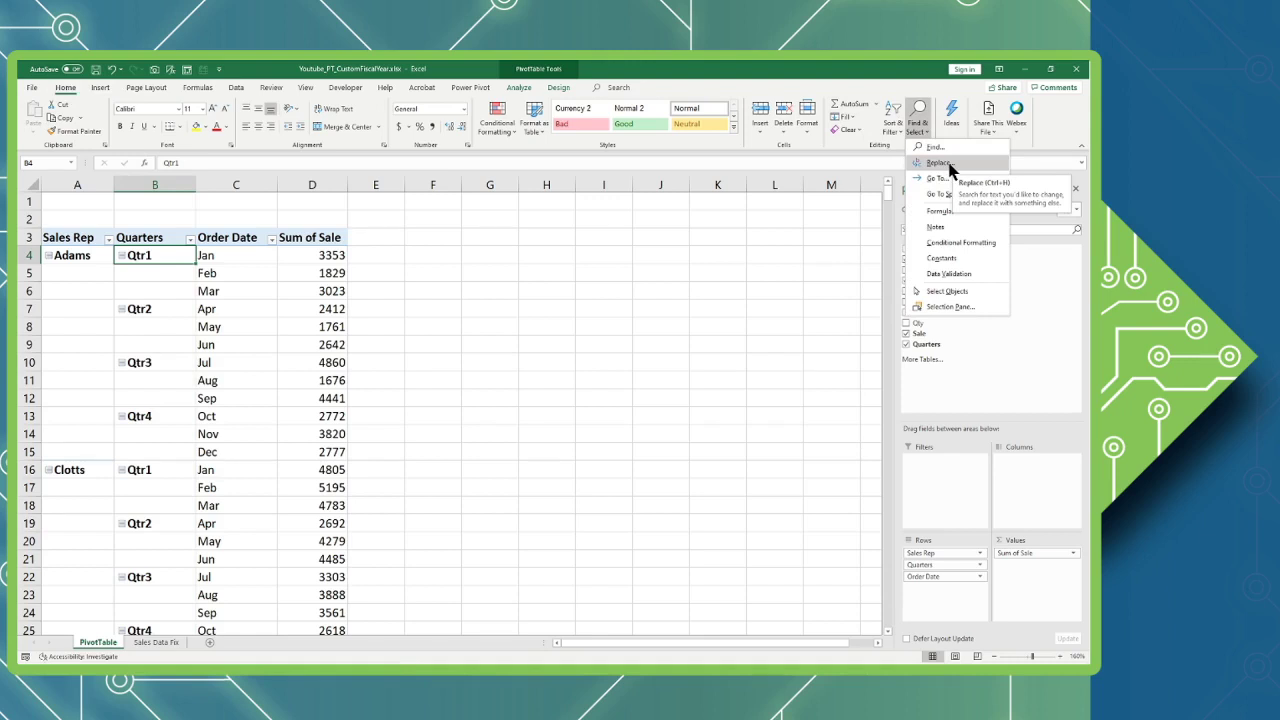
click(948, 166)
drag(446, 357, 460, 255)
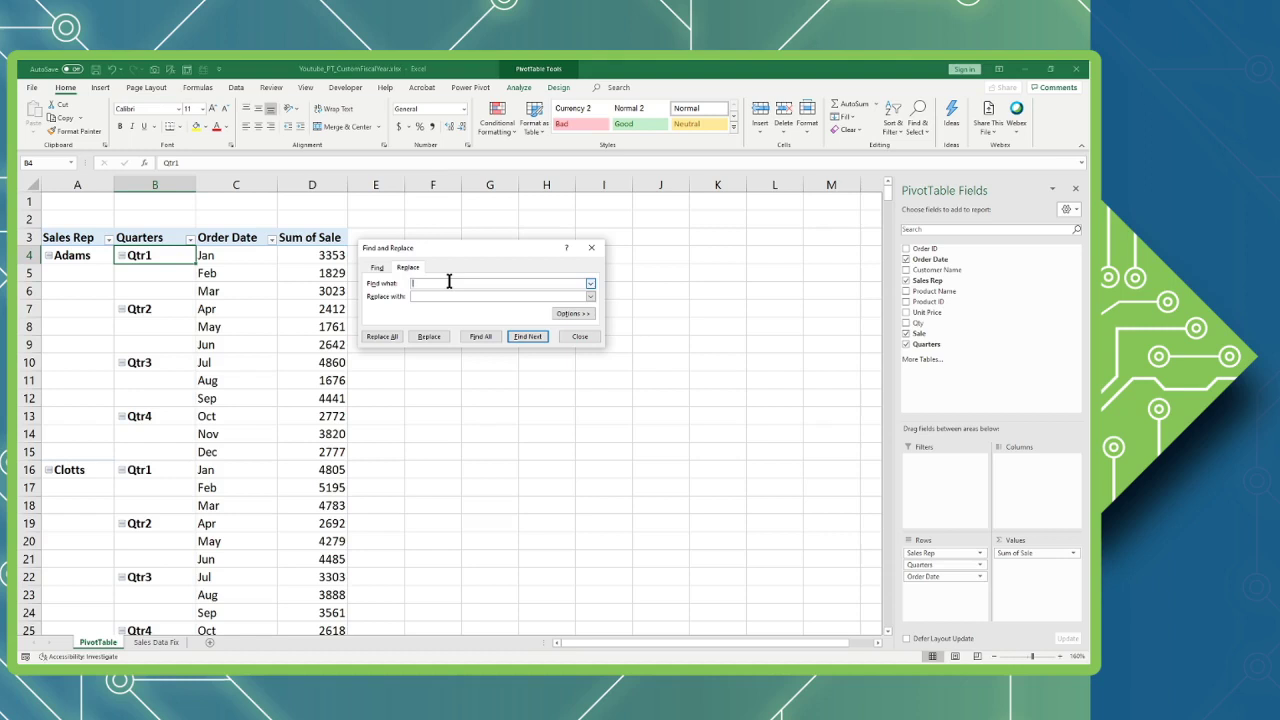
text(Qtr1)
click(419, 296)
Replace Qtr1 with Quarter 3 and Qtr2 with Quarter 4 in the PivotTable.
click(482, 337)
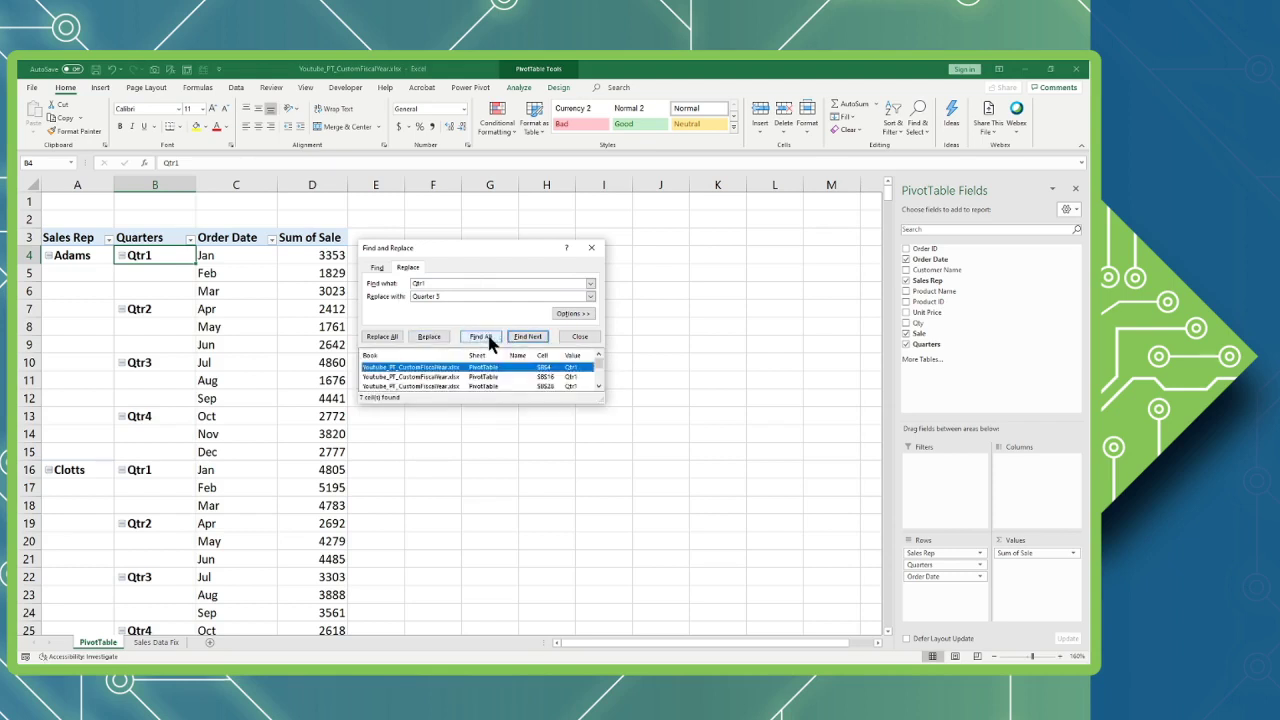
click(429, 337)
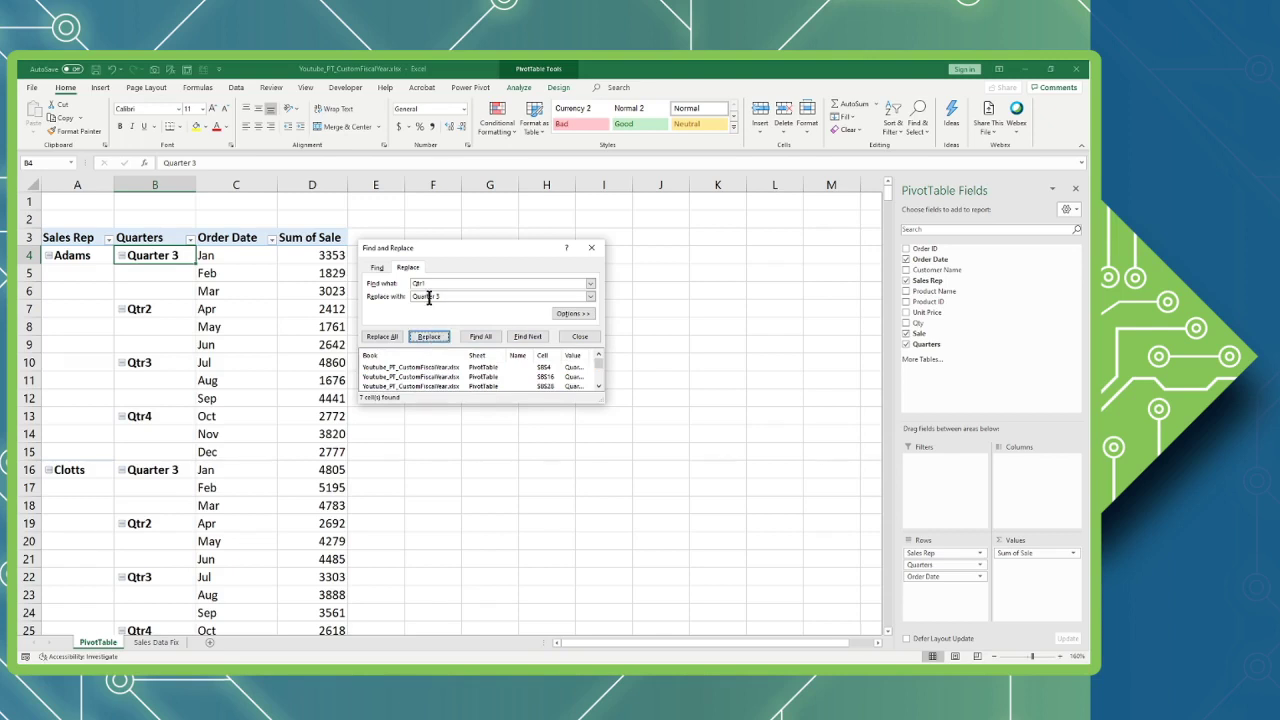
click(427, 285)
key(BackSpace)
text(2)
key(BackSpace)
text(3)
key(BackSpace)
text(4)
click(481, 337)
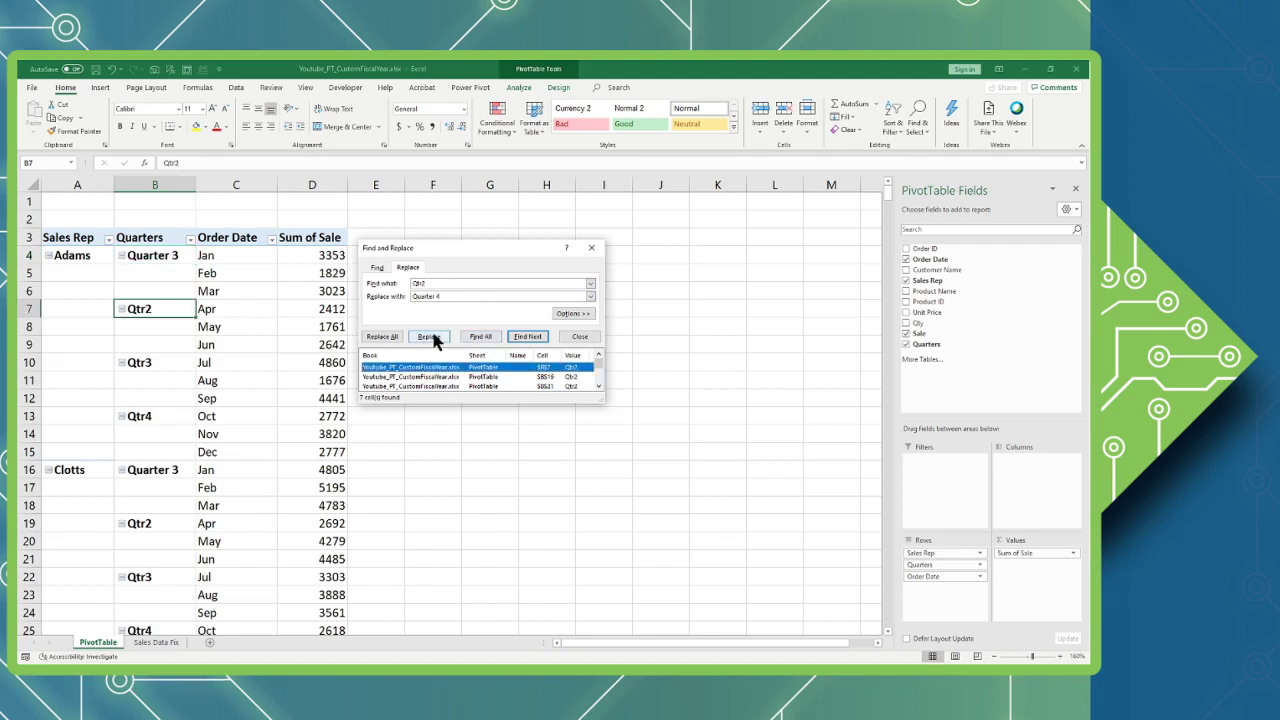
click(430, 337)
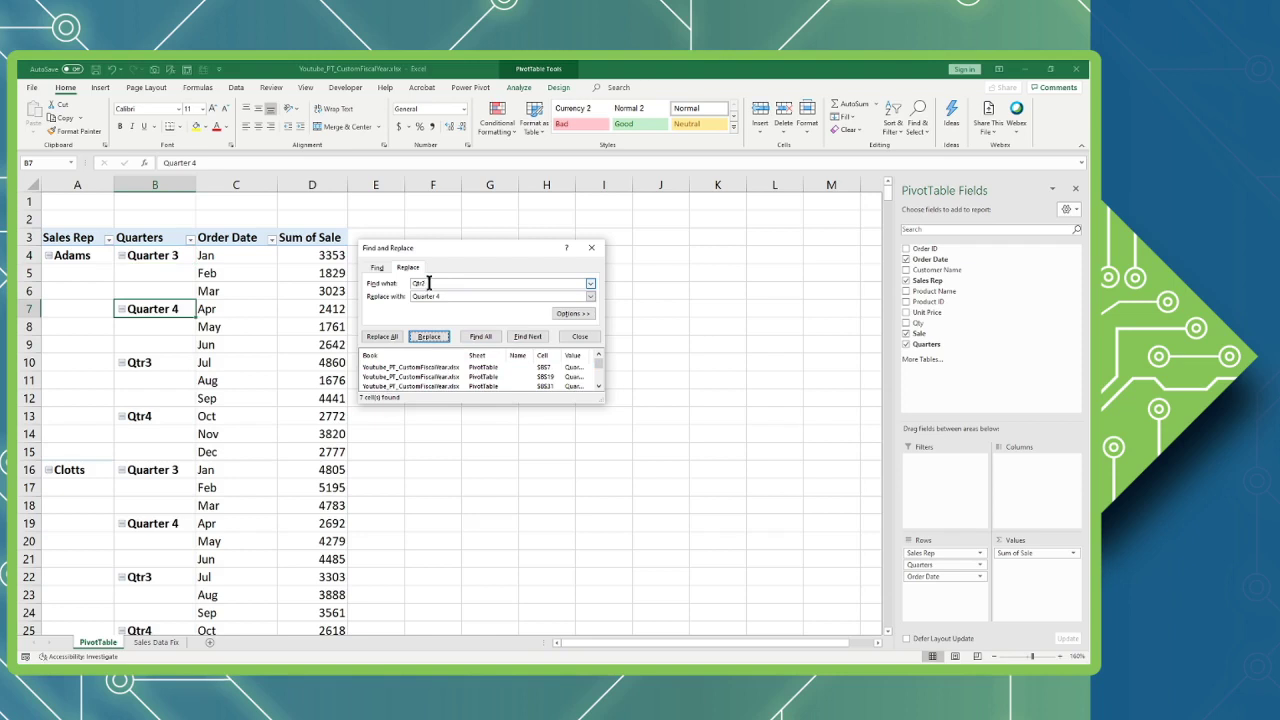
Replace Qtr3 with Quarter 1 and Qtr4 with Quarter 2.
click(424, 283)
text(4)
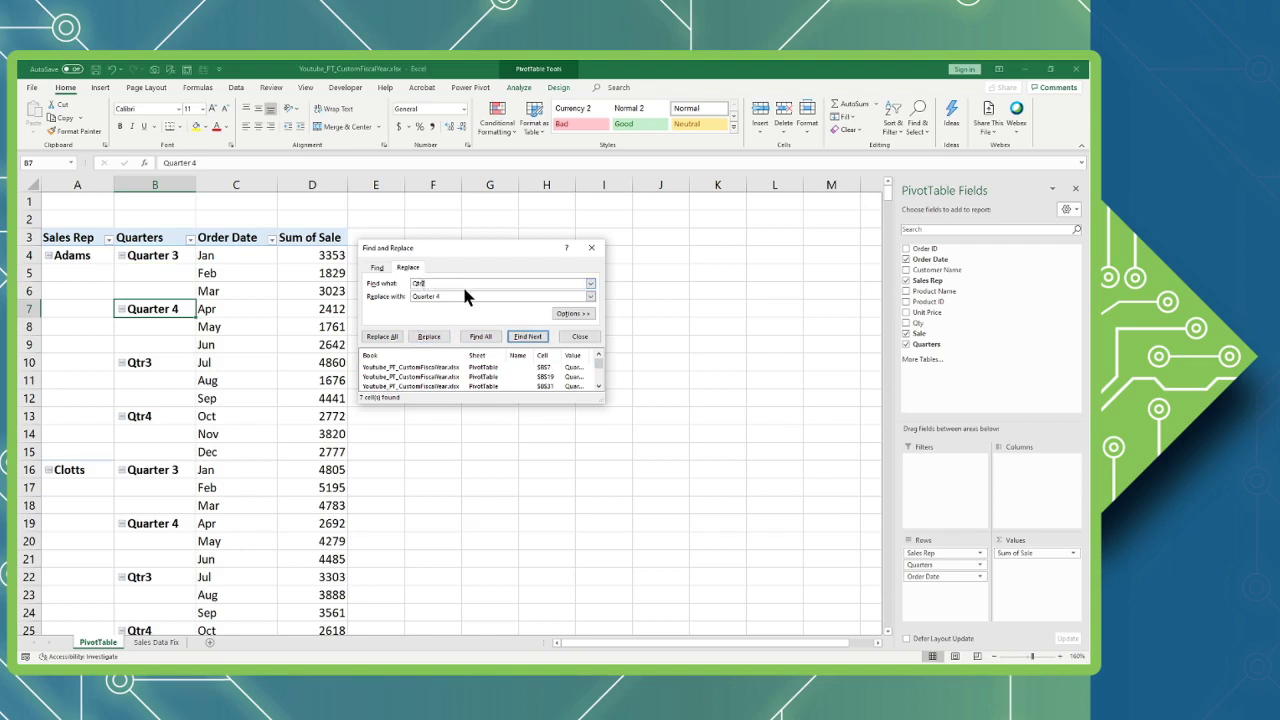
key(BackSpace)
text(1)
click(457, 297)
key(BackSpace)
text(1)
click(481, 336)
click(429, 336)
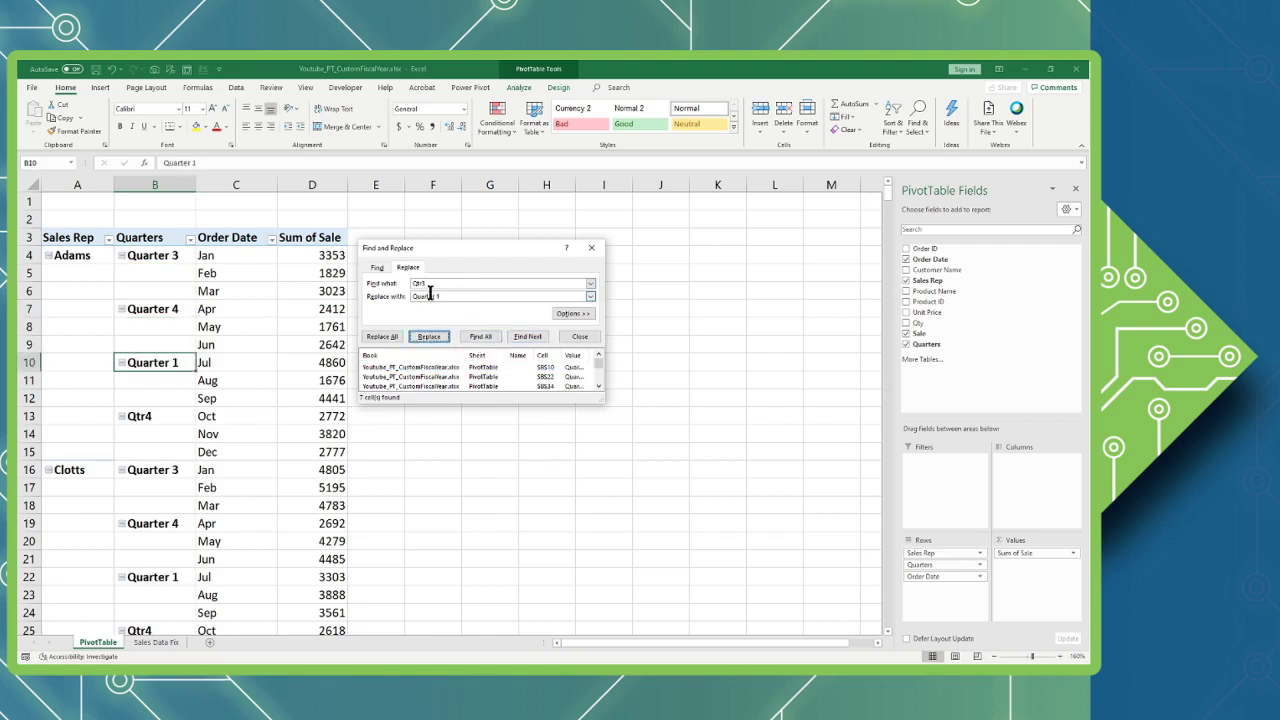
click(424, 283)
click(440, 296)
key(BackSpace)
text(2)
click(479, 337)
click(430, 337)
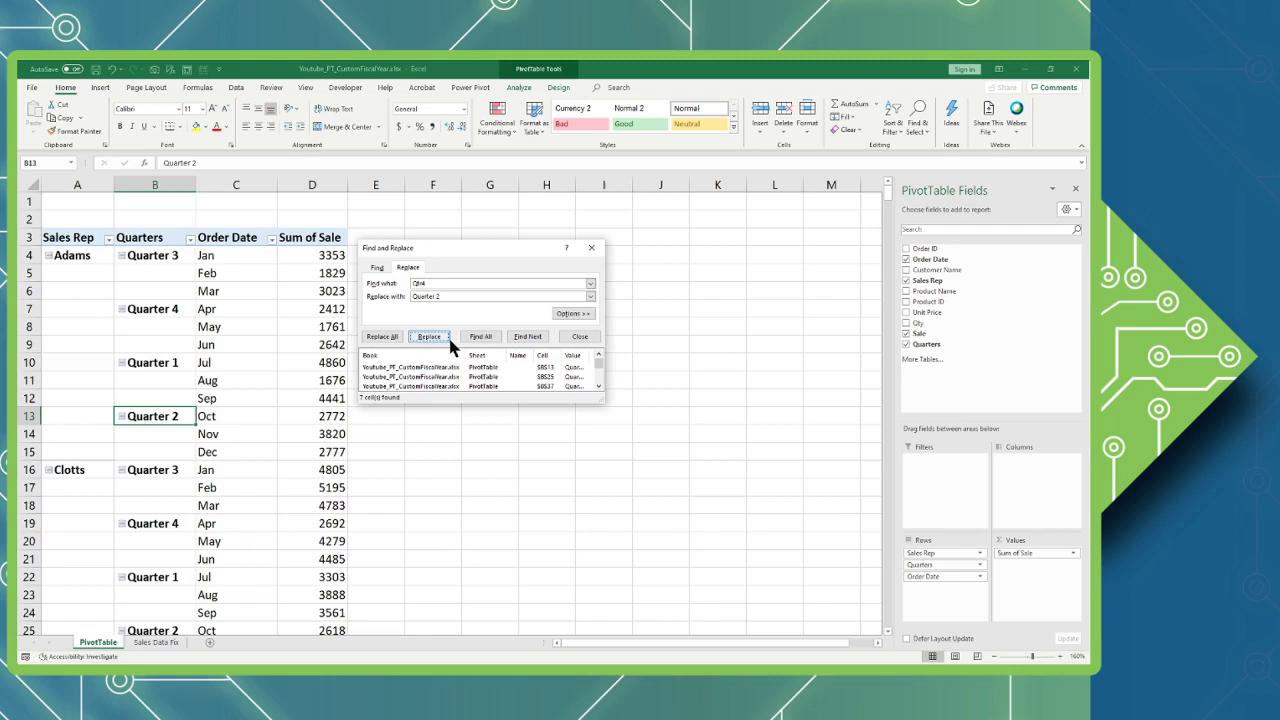
Close the Find and Replace dialog, keeping the fiscal quarter labels.
click(580, 337)
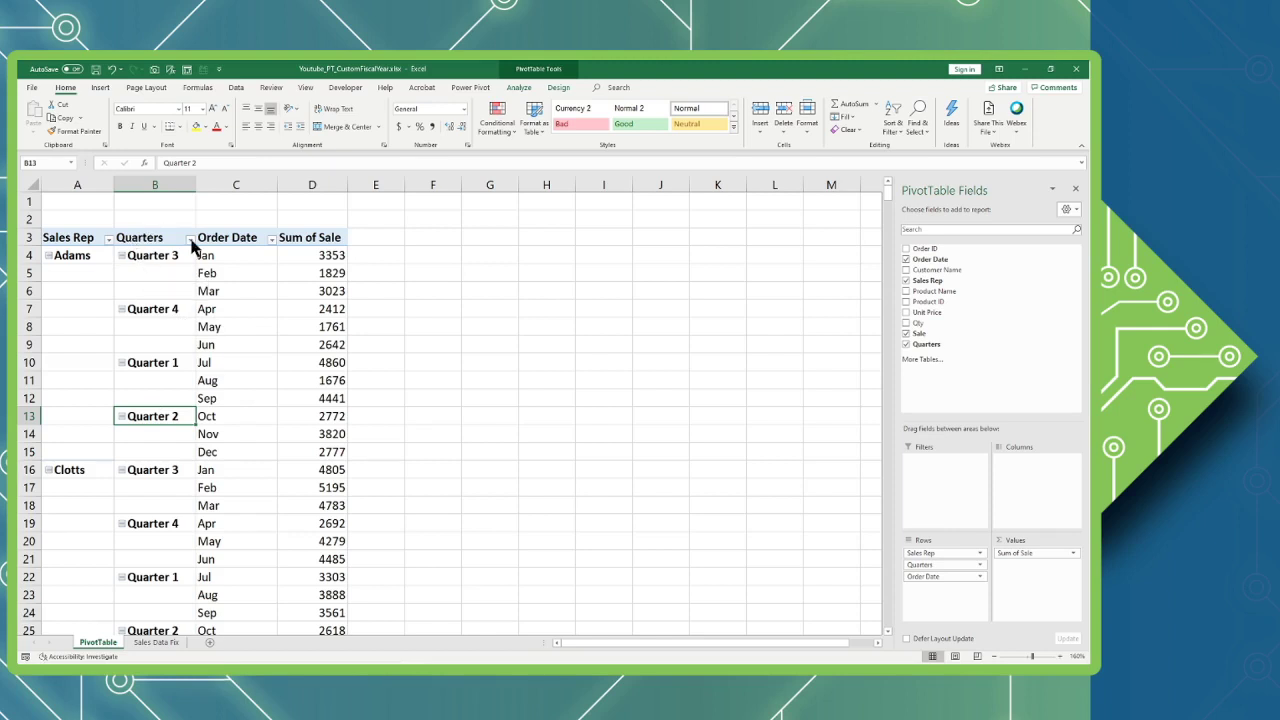
Sort the Quarters field Oldest to Newest so Quarter 1 (Jul–Sep) comes first.
click(190, 240)
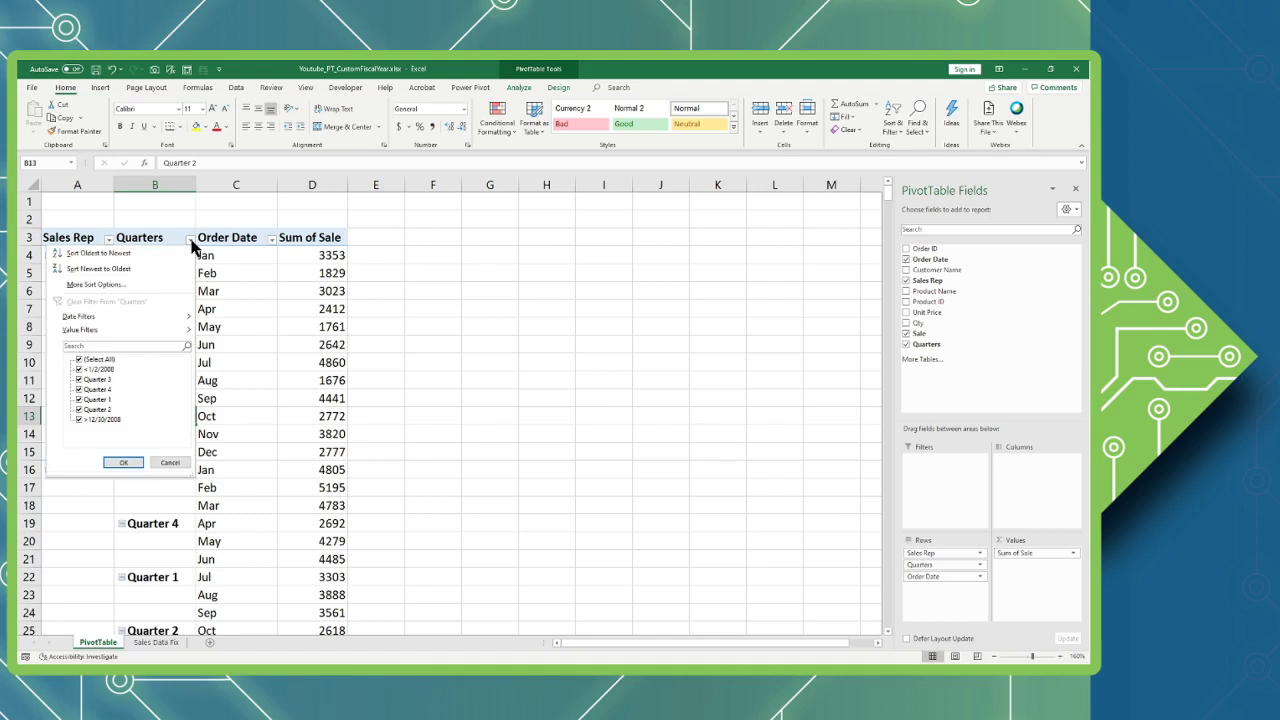
click(113, 258)
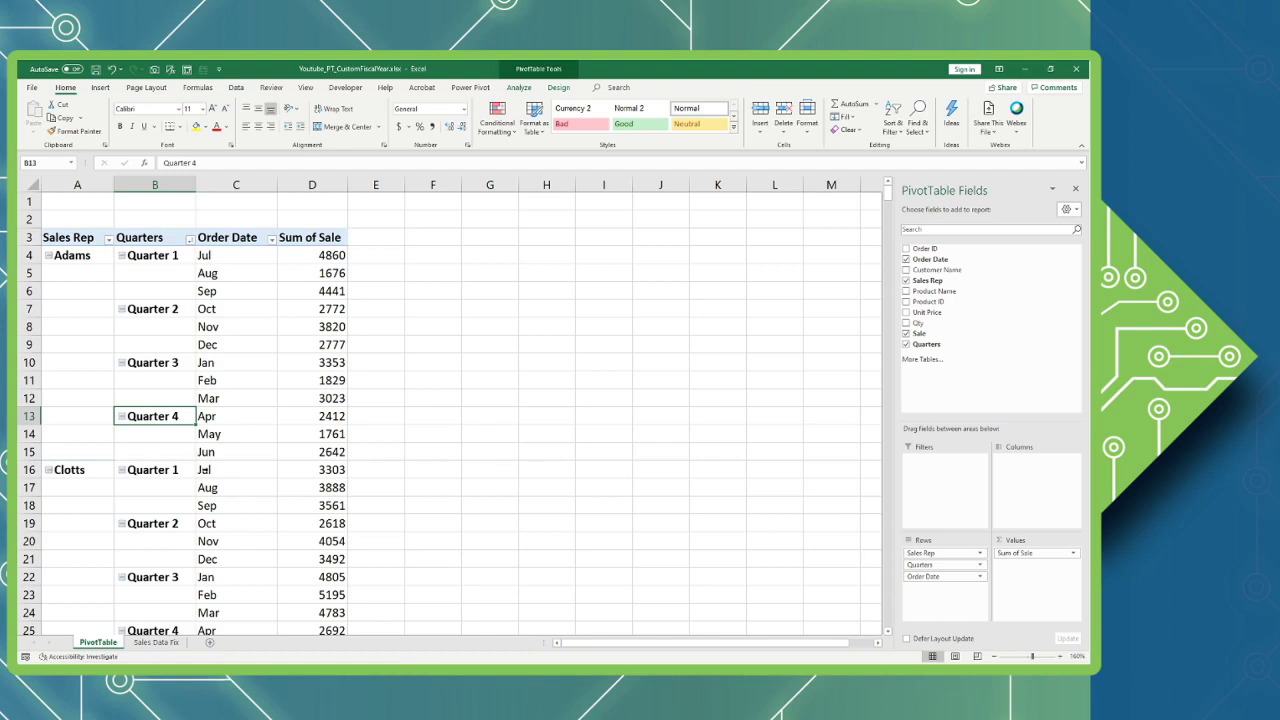
Rename the Order Date header in C3 to 'Months'.
click(228, 238)
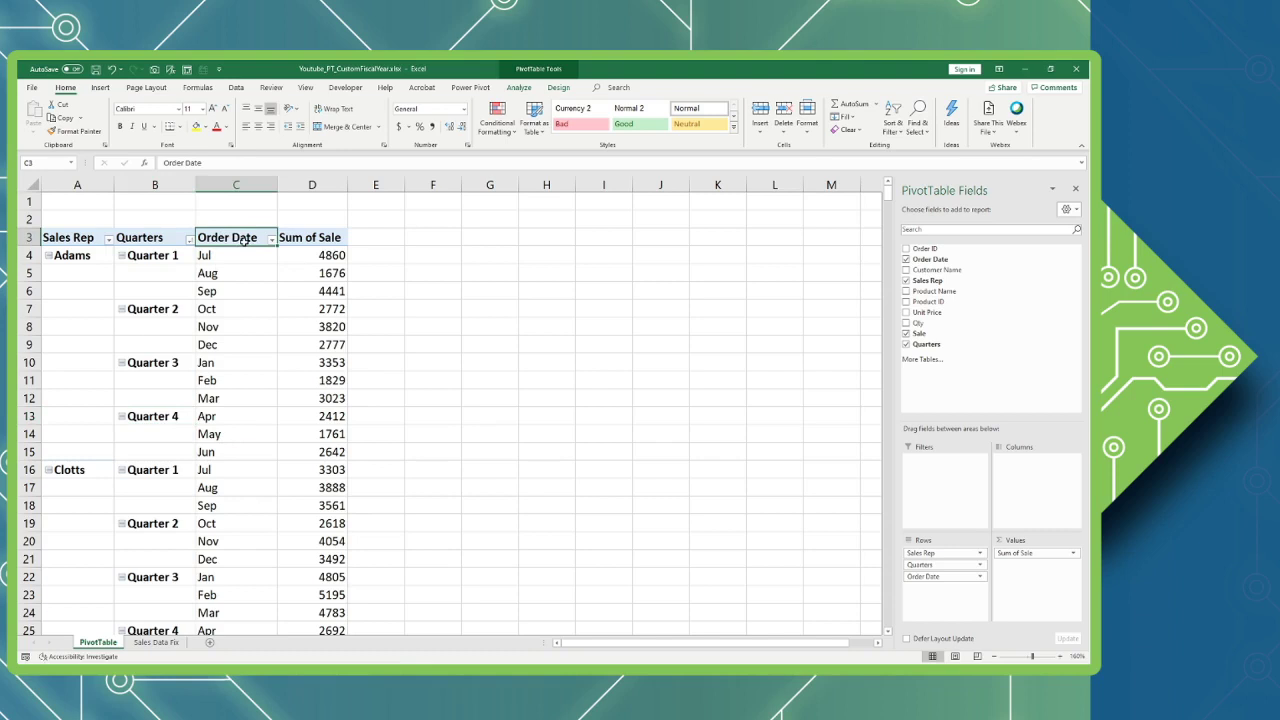
text(Months)
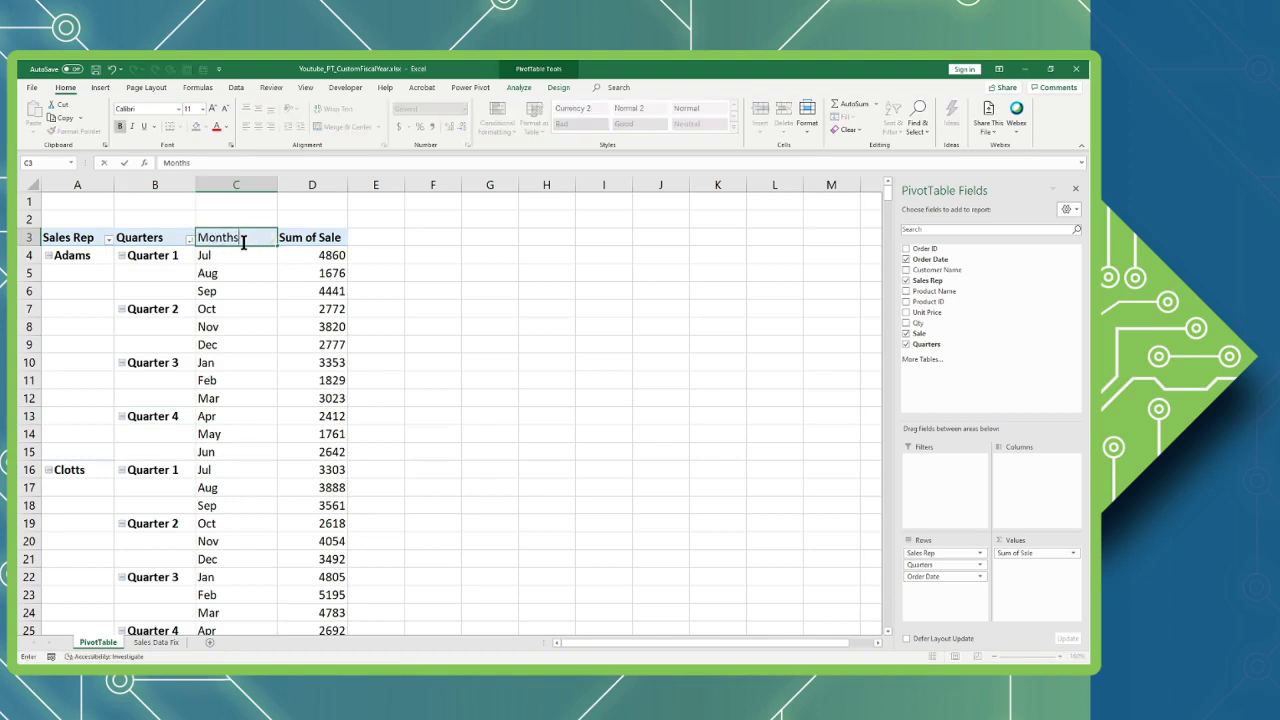
click(187, 296)
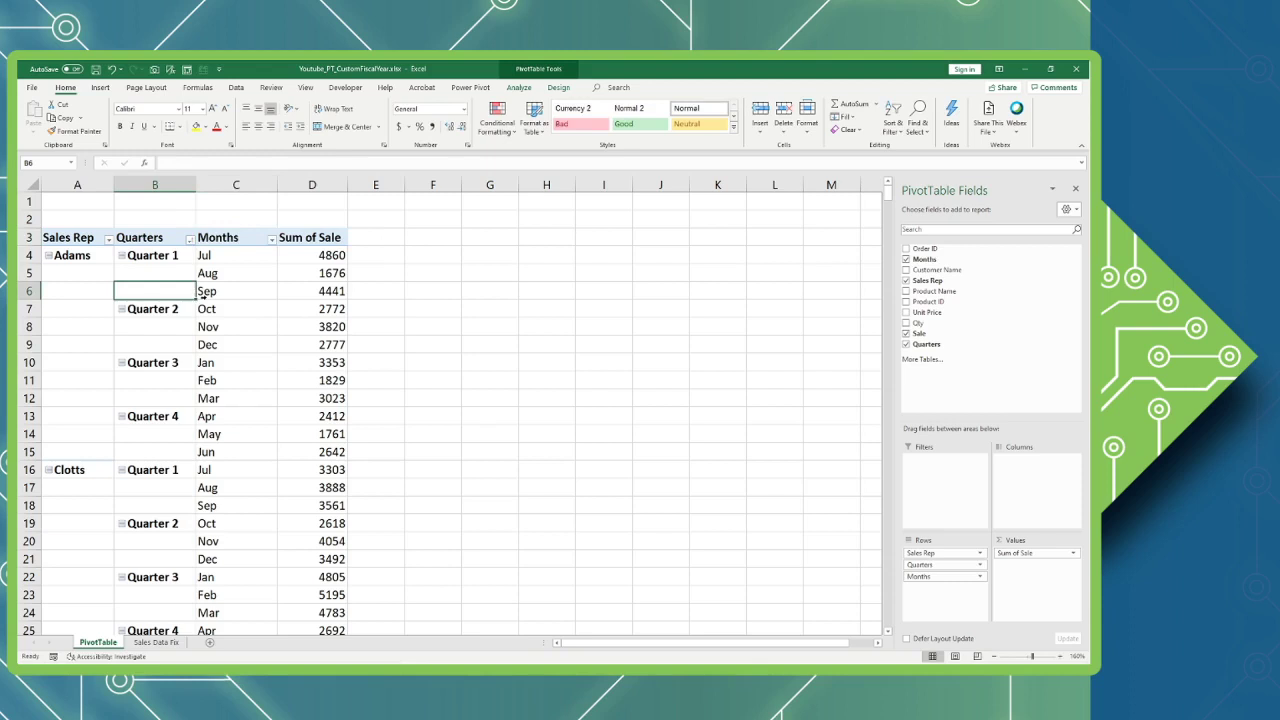